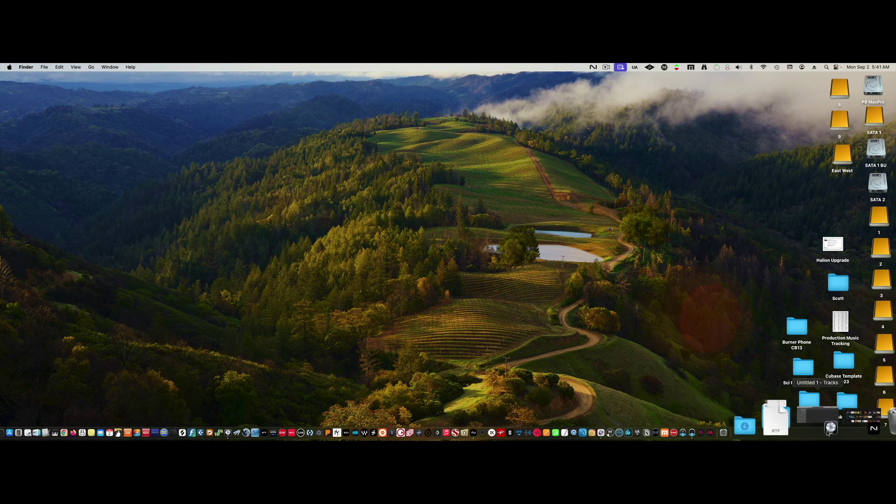
Launch Native Access from the Applications folder, then close the Finder window.
{"action": "left_click", "coordinate": [873, 428]}
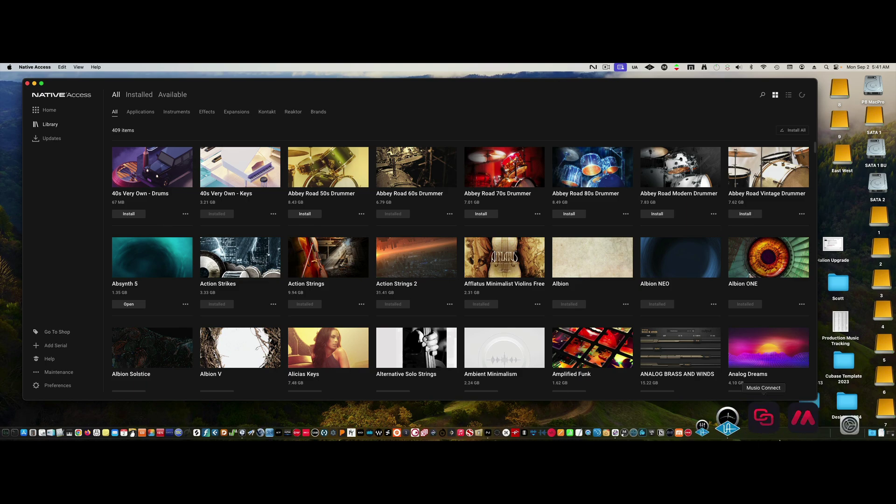
{"action": "key", "text": "F11"}
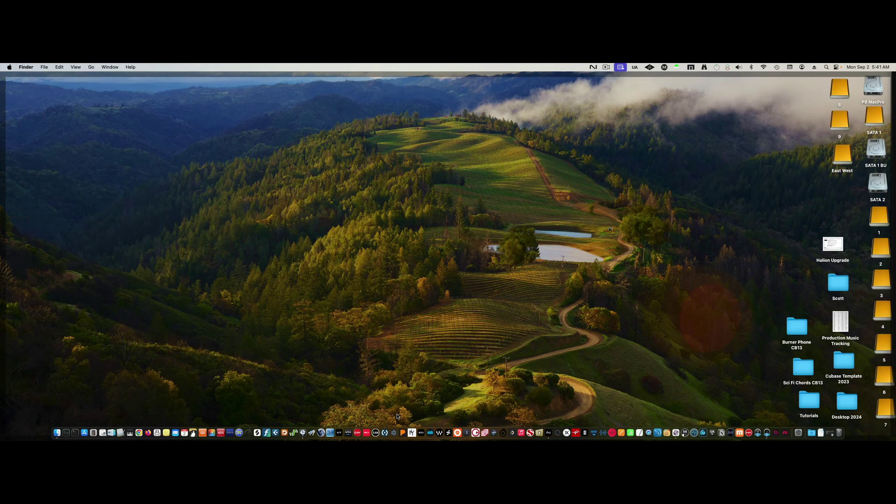
{"action": "key", "text": "super+shift+a"}
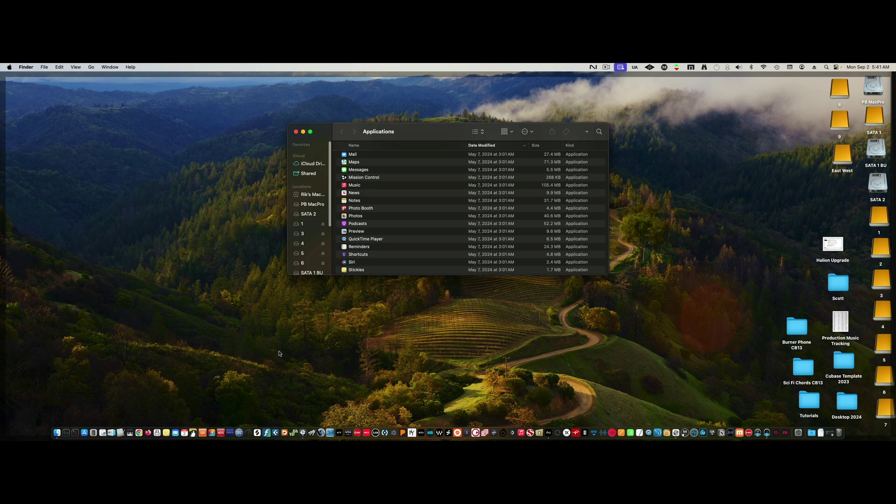
{"action": "left_click", "coordinate": [368, 240]}
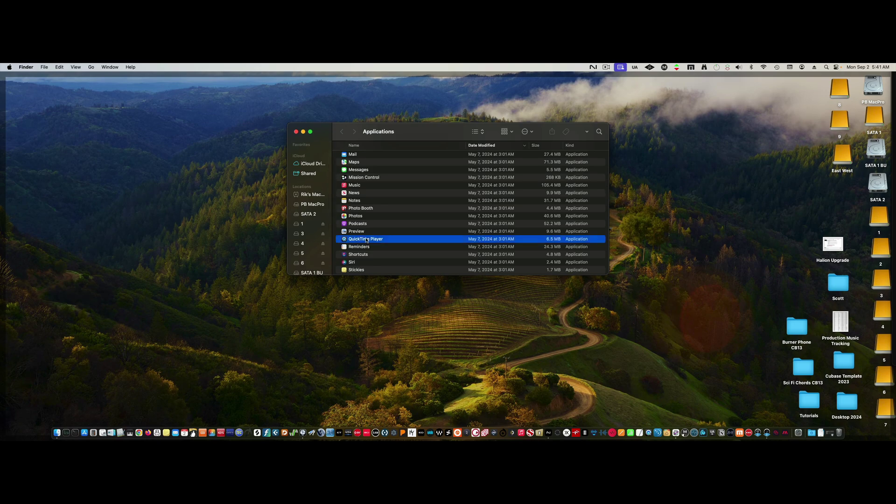
{"action": "key", "text": "n"}
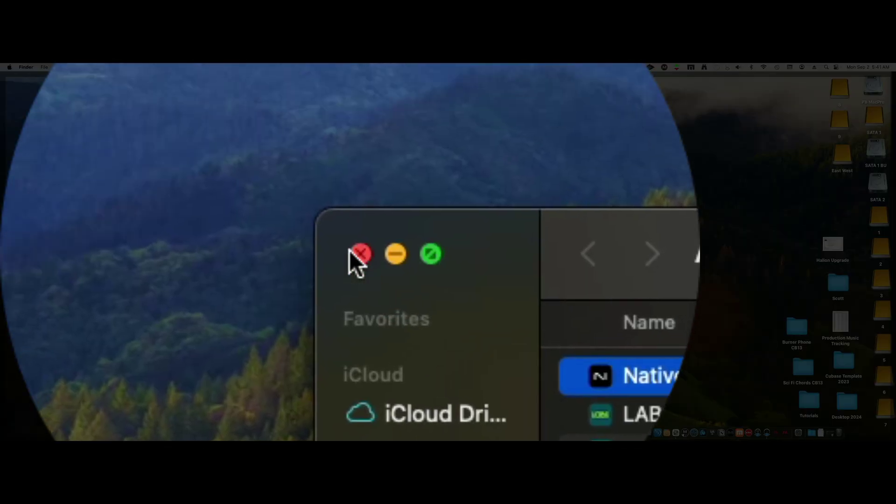
{"action": "left_click", "coordinate": [117, 121]}
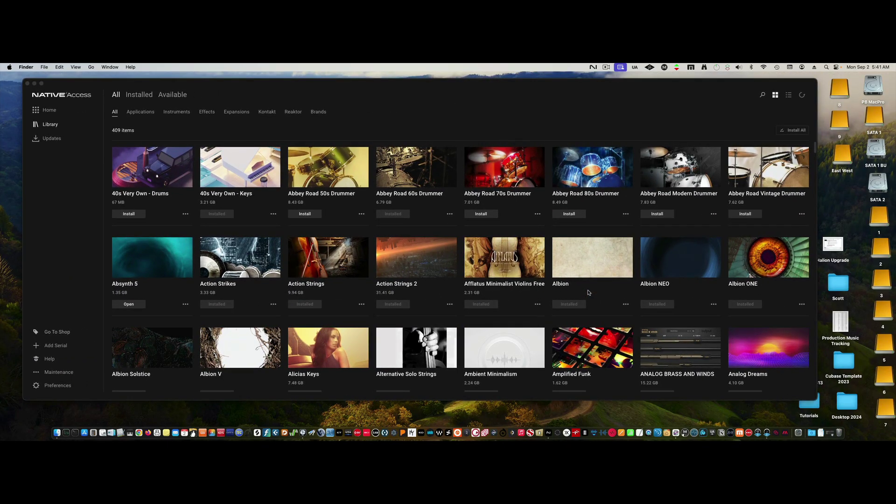
Search the Native Access library for 'Kontakt 7'.
{"action": "scroll", "coordinate": [588, 293], "scroll_direction": "down", "scroll_amount": 1}
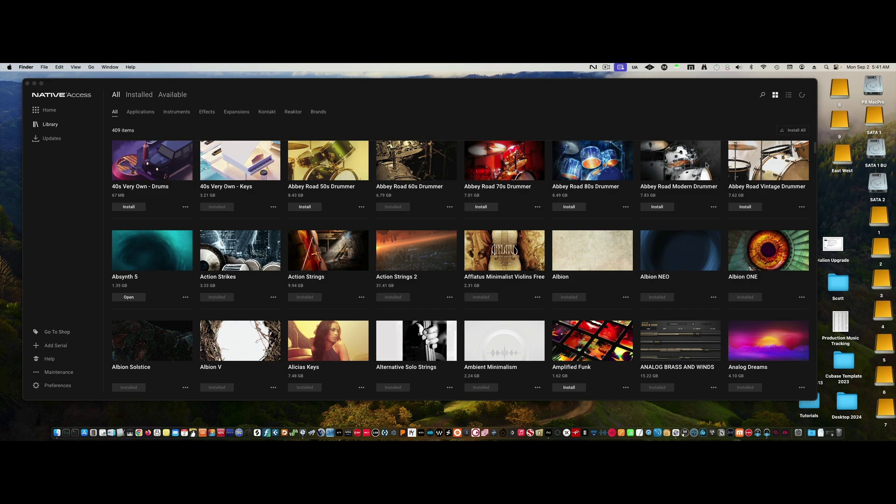
{"action": "scroll", "coordinate": [706, 165], "scroll_direction": "up", "scroll_amount": 1}
{"action": "left_click", "coordinate": [763, 96]}
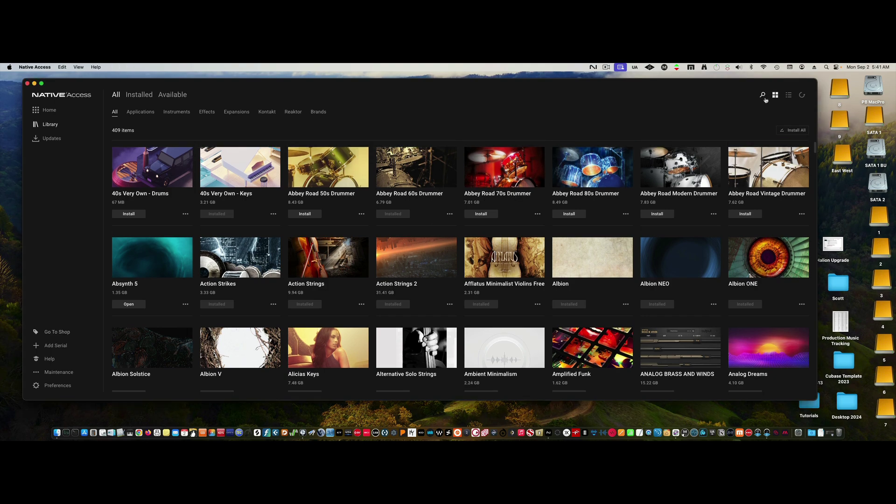
{"action": "left_click", "coordinate": [764, 96]}
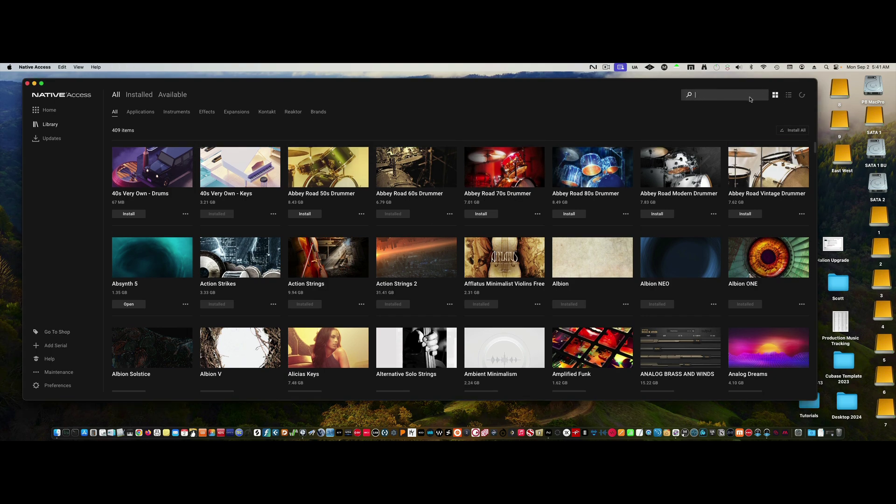
{"action": "type", "text": "Kot"}
{"action": "key", "text": "BackSpace"}
{"action": "type", "text": "nt"}
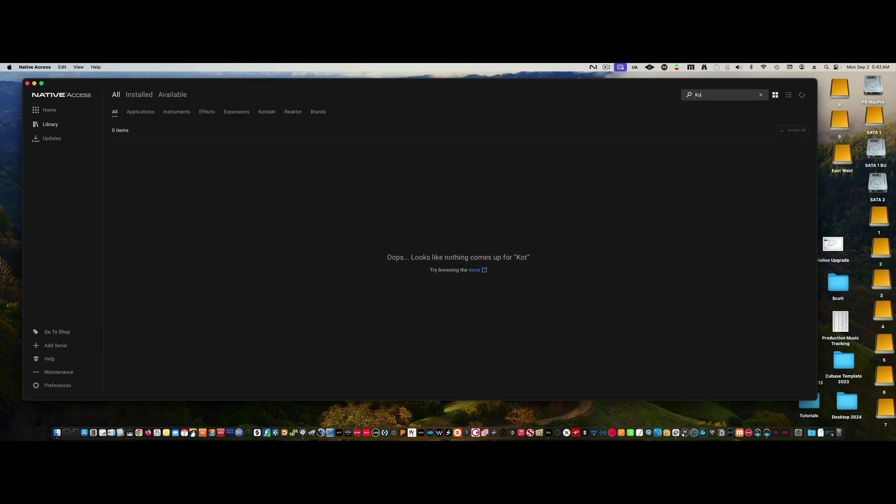
{"action": "type", "text": "a"}
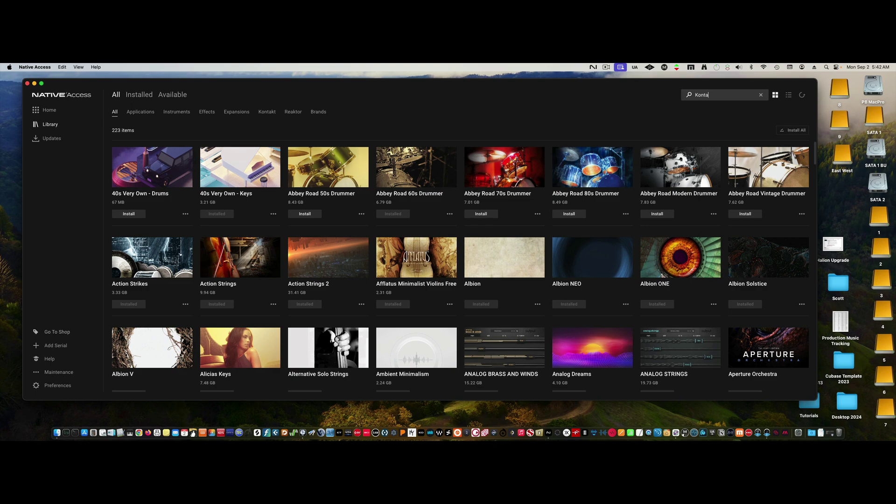
{"action": "type", "text": "kt 7"}
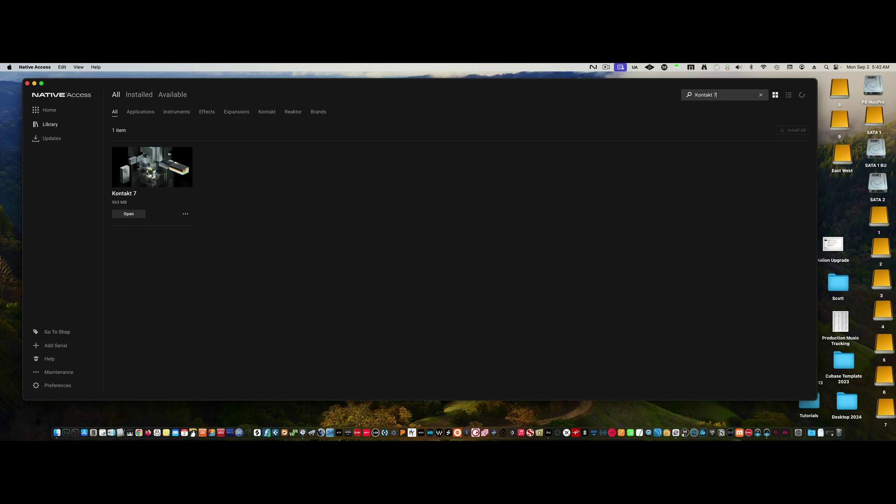
Search 'Kontakt Fac' to confirm Factory Selection, then clear the search and minimize Native Access.
{"action": "key", "text": "BackSpace"}
{"action": "key", "text": "BackSpace"}
{"action": "type", "text": "Fa"}
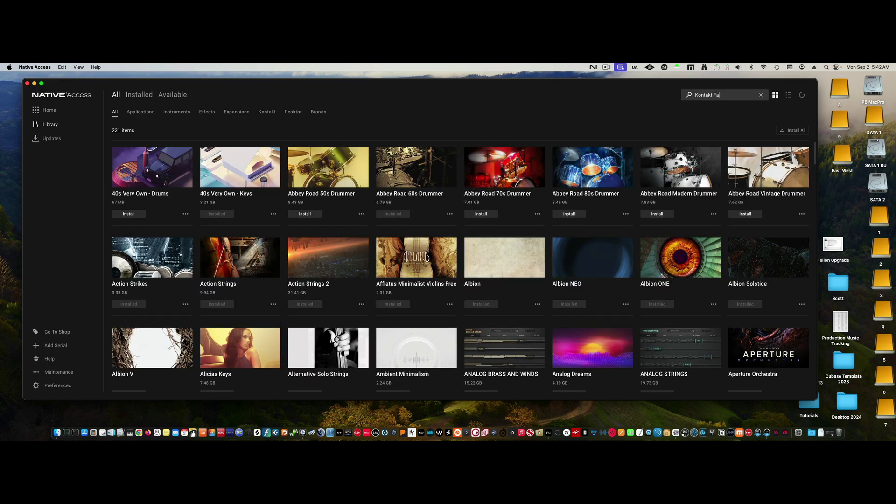
{"action": "type", "text": "c"}
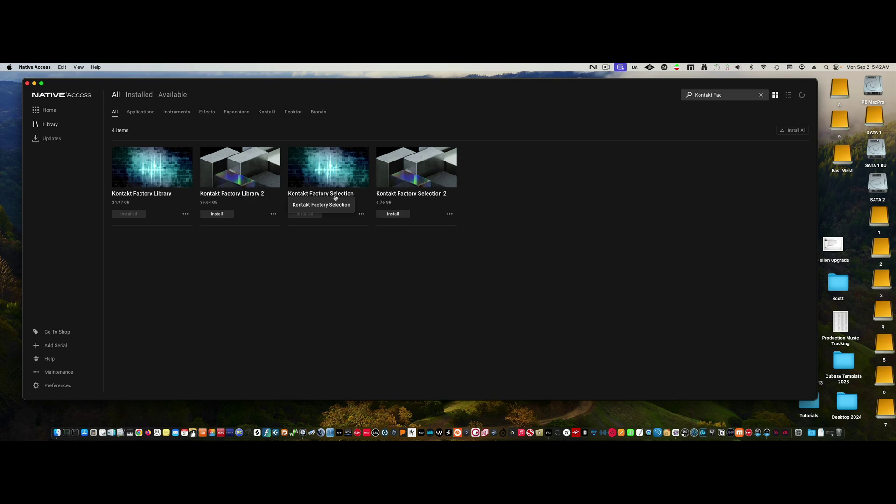
{"action": "left_click", "coordinate": [50, 124]}
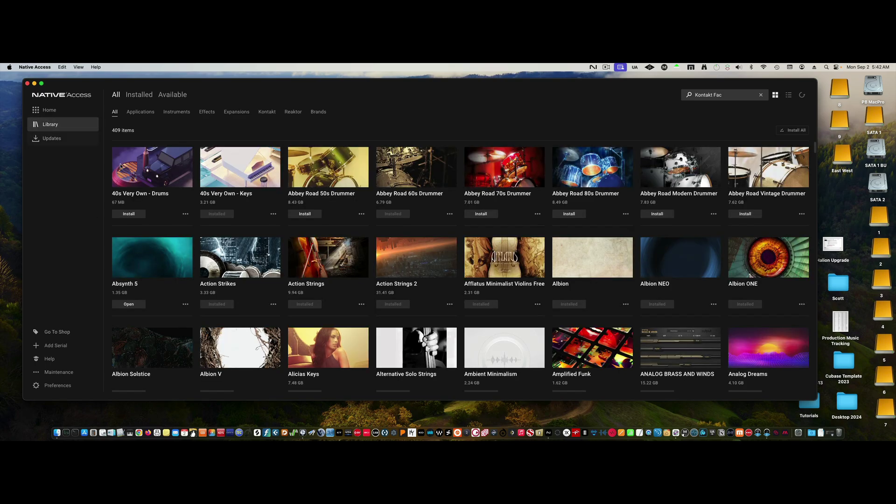
{"action": "scroll", "coordinate": [311, 266], "scroll_direction": "down", "scroll_amount": 20}
{"action": "scroll", "coordinate": [311, 265], "scroll_direction": "up", "scroll_amount": 12}
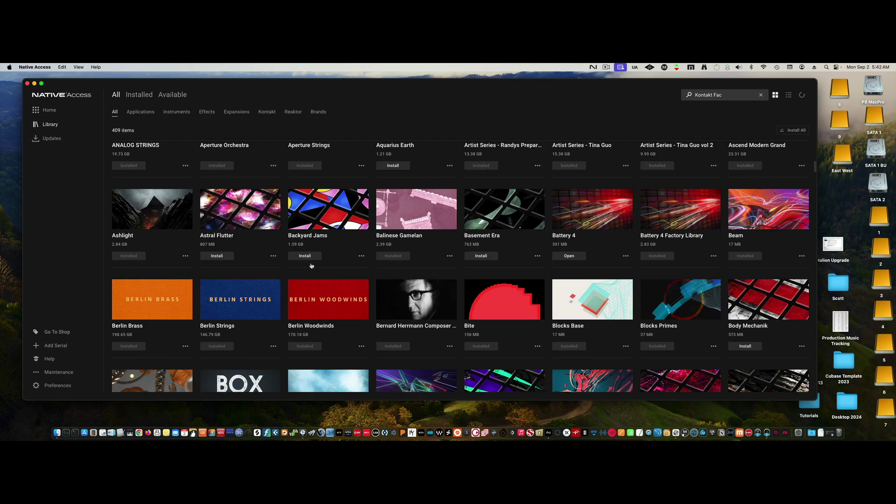
{"action": "scroll", "coordinate": [311, 266], "scroll_direction": "up", "scroll_amount": 5}
{"action": "left_click", "coordinate": [35, 83]}
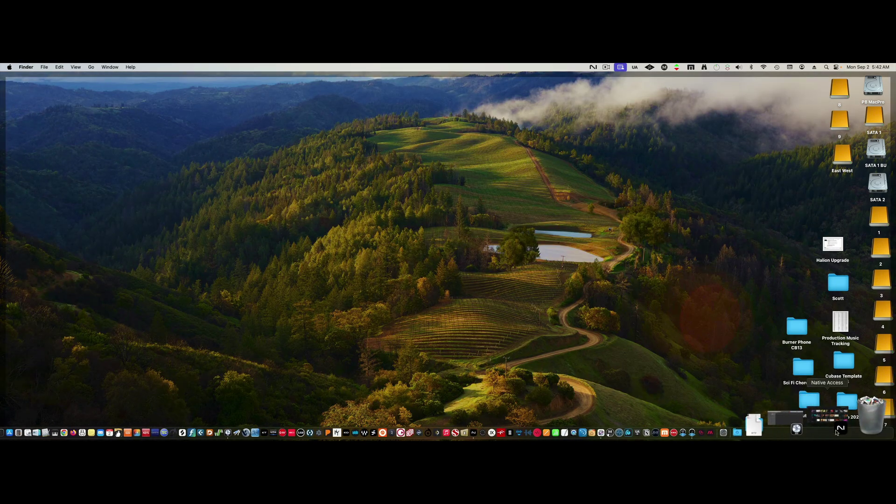
In Logic Pro, set up a new software instrument track using Kontakt 7 (Stereo).
{"action": "left_click", "coordinate": [826, 422]}
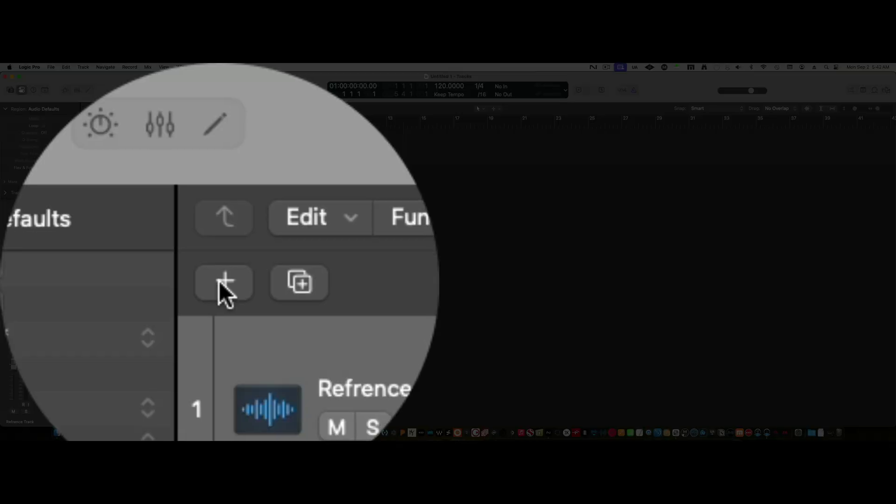
{"action": "left_click", "coordinate": [90, 122]}
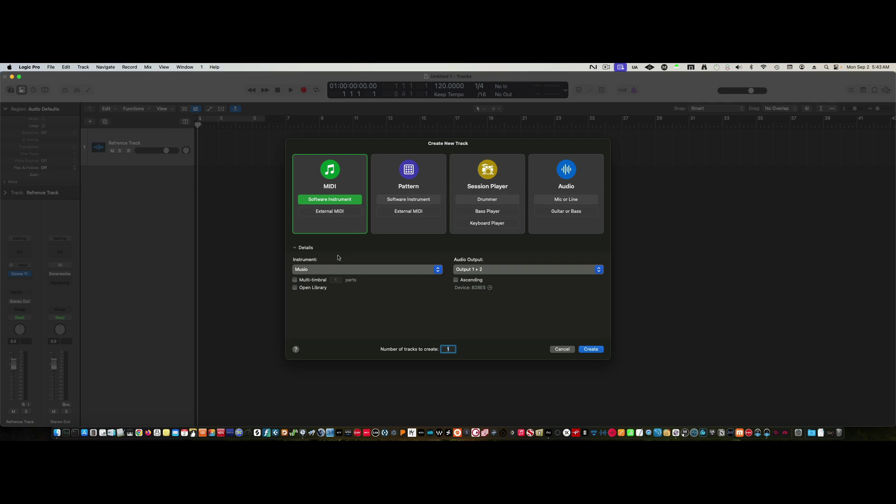
{"action": "left_click", "coordinate": [438, 270]}
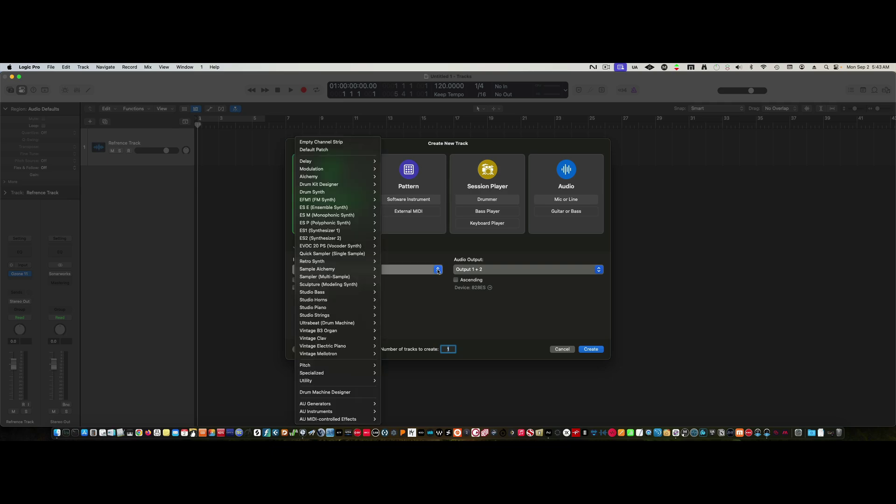
{"action": "mouse_move", "coordinate": [330, 414]}
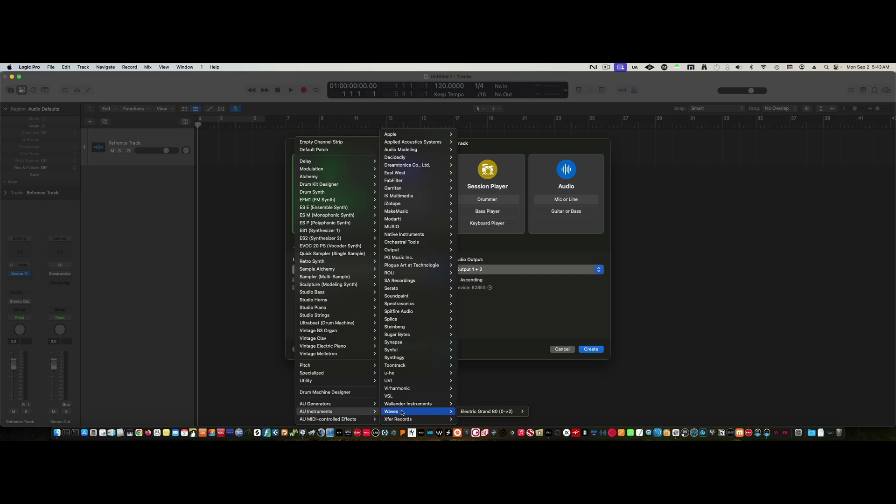
{"action": "mouse_move", "coordinate": [402, 235]}
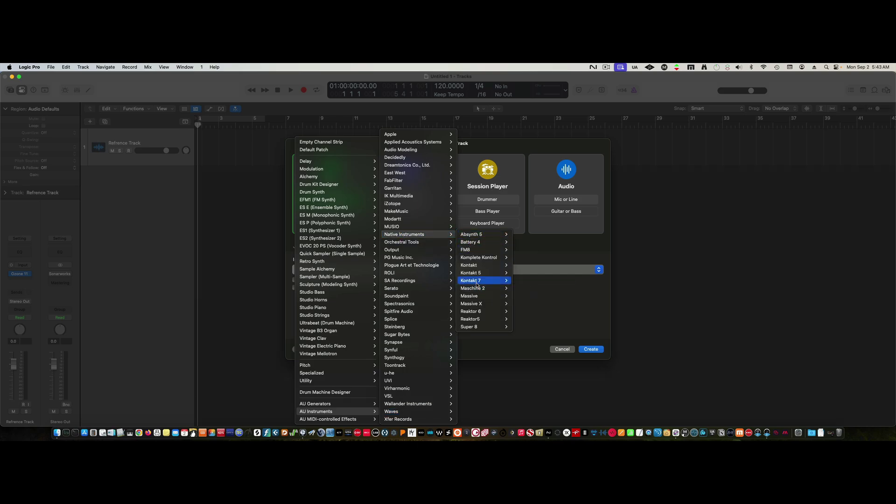
{"action": "mouse_move", "coordinate": [477, 283]}
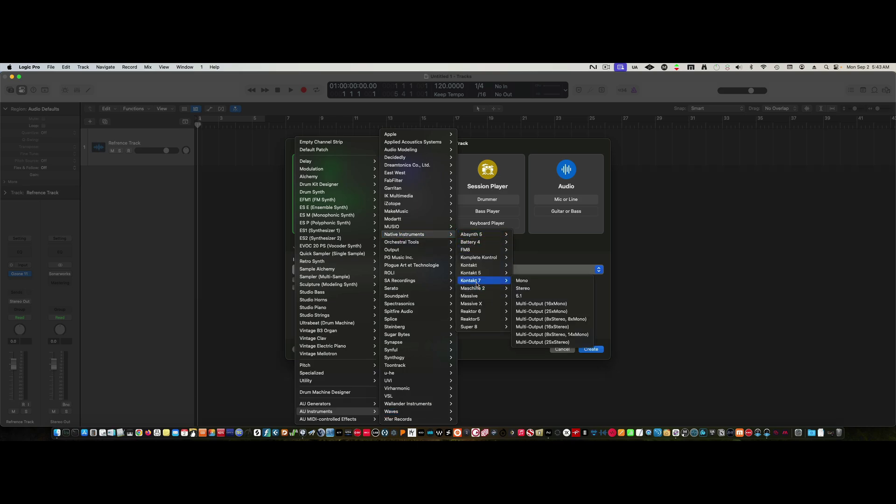
{"action": "left_click", "coordinate": [531, 289]}
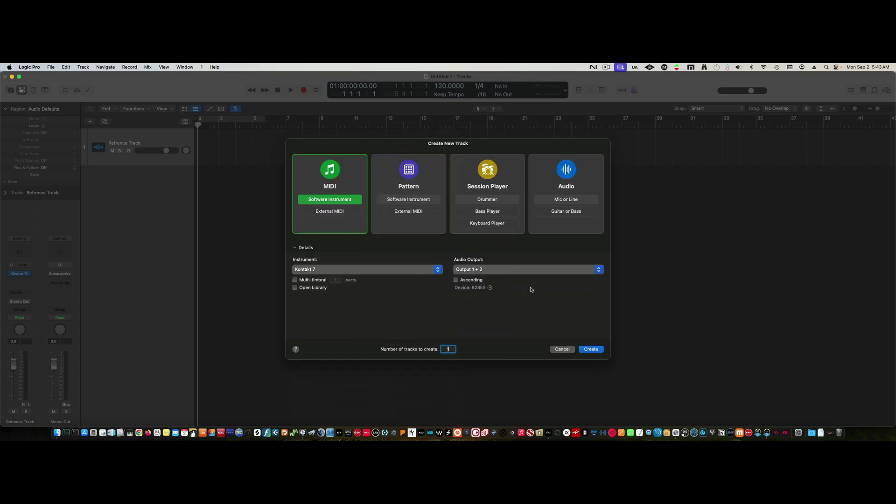
Create the Kontakt 7 track and filter its library list with 'Kon'.
{"action": "left_click", "coordinate": [590, 349]}
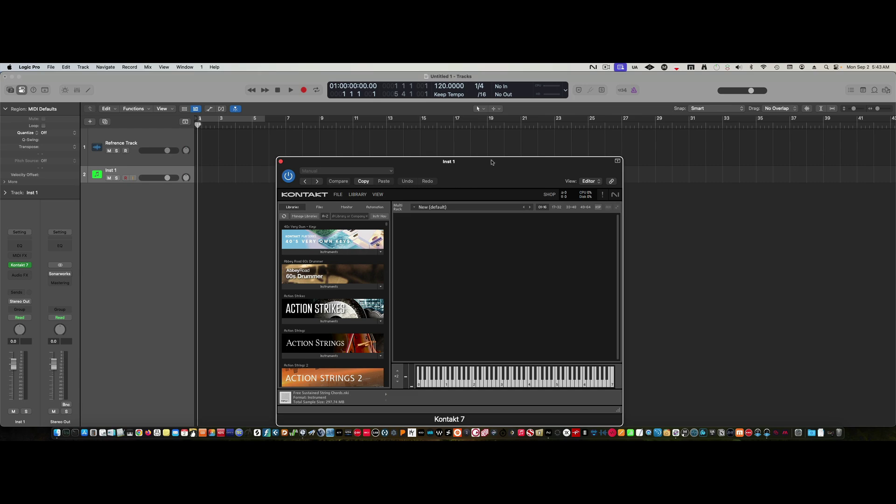
{"action": "left_click_drag", "start_coordinate": [470, 177], "coordinate": [400, 149]}
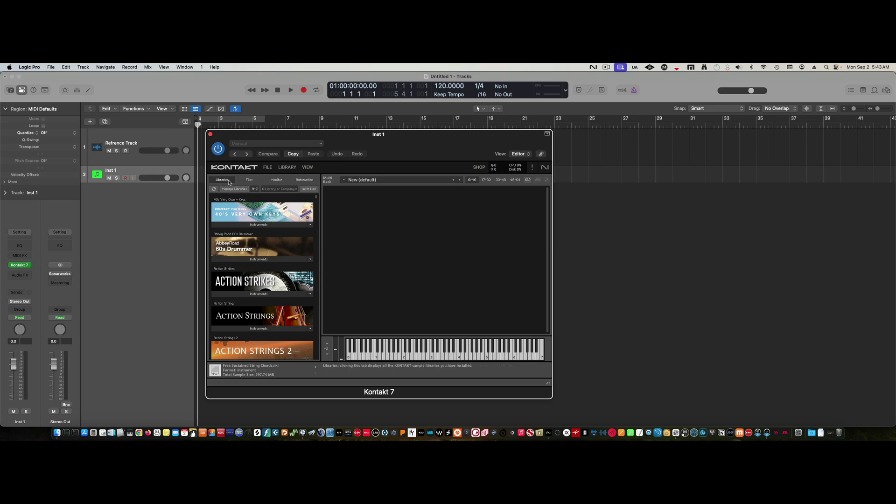
{"action": "left_click", "coordinate": [281, 189]}
{"action": "type", "text": "Kon"}
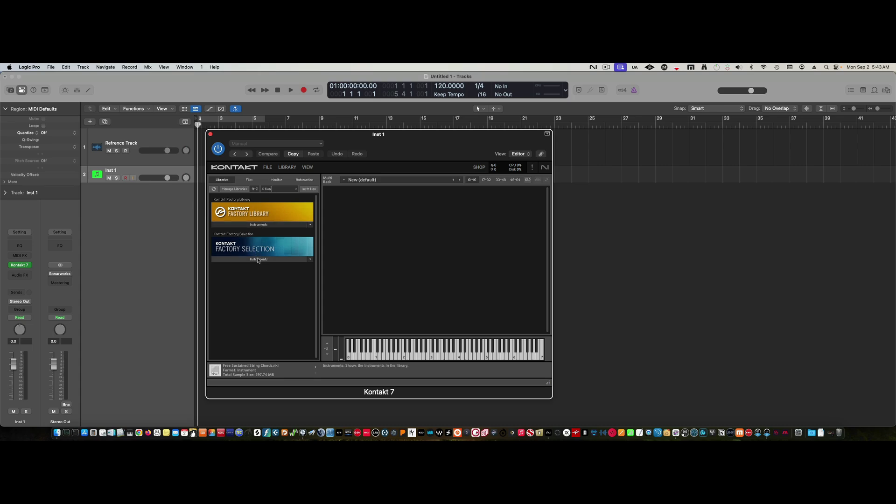
Load Arp - Creamy Drops.nki from Factory Selection's Synth folder into the Kontakt Multi Rack.
{"action": "left_click", "coordinate": [259, 260]}
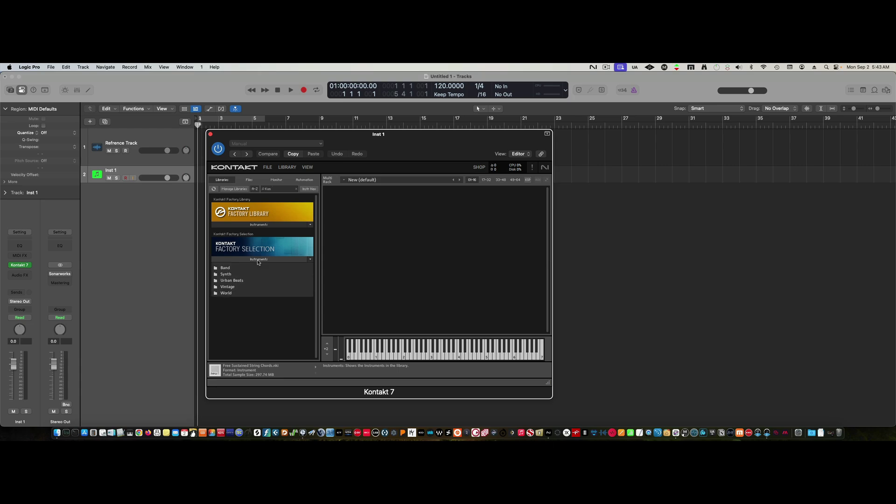
{"action": "left_click", "coordinate": [229, 275]}
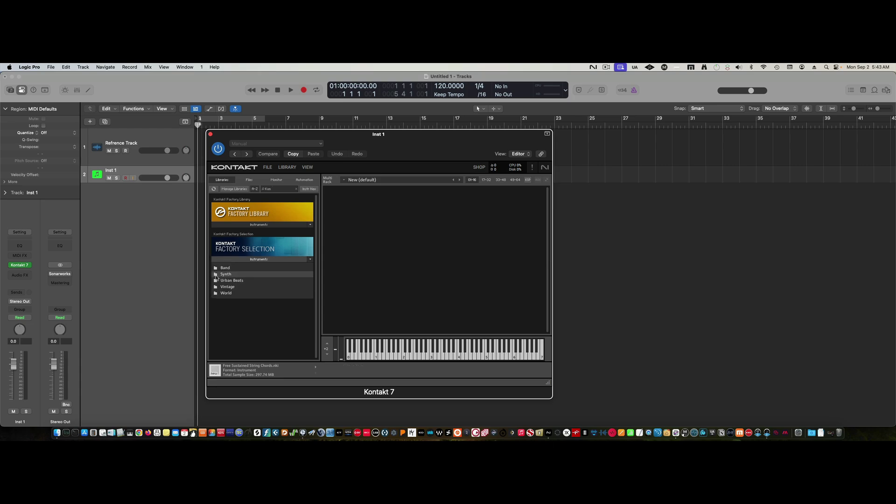
{"action": "left_click", "coordinate": [215, 276]}
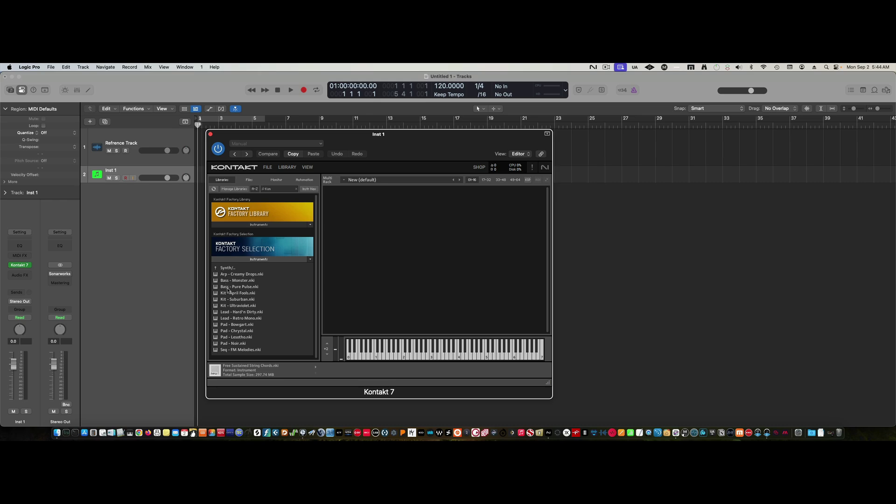
{"action": "left_click", "coordinate": [223, 275]}
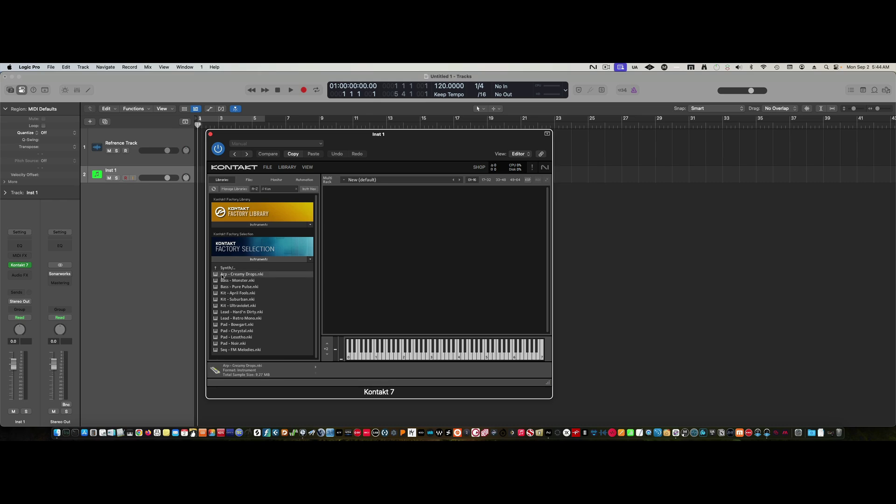
{"action": "left_click_drag", "start_coordinate": [223, 276], "coordinate": [387, 259]}
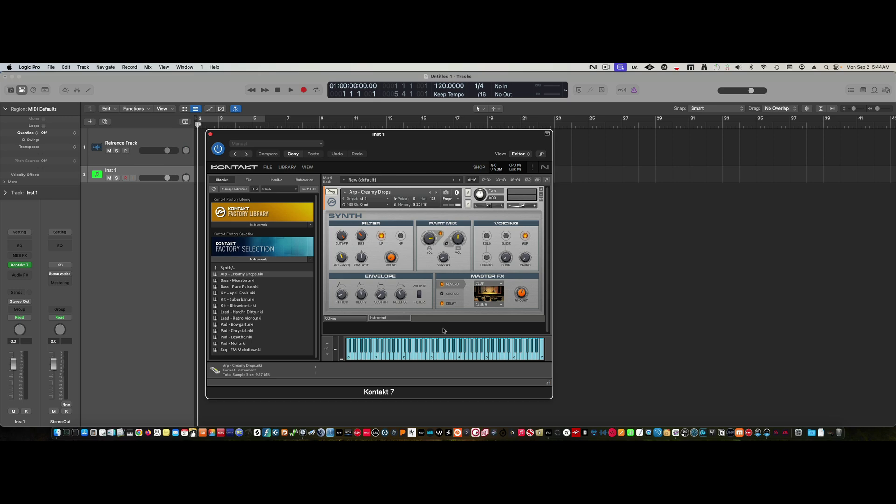
Play a note on Kontakt's on-screen keyboard to audition Arp - Creamy Drops.
{"action": "left_click", "coordinate": [439, 354]}
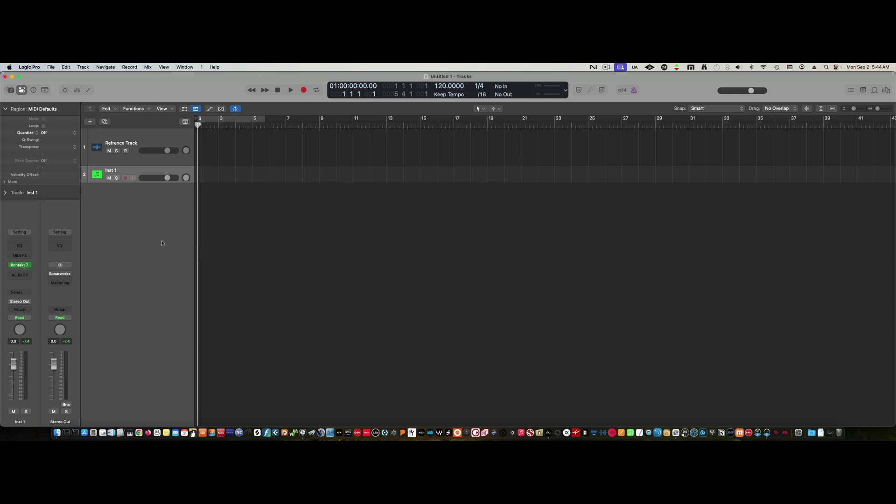
Arm Inst 1 and record a short MIDI region.
{"action": "left_click", "coordinate": [126, 178]}
{"action": "key", "text": "r"}
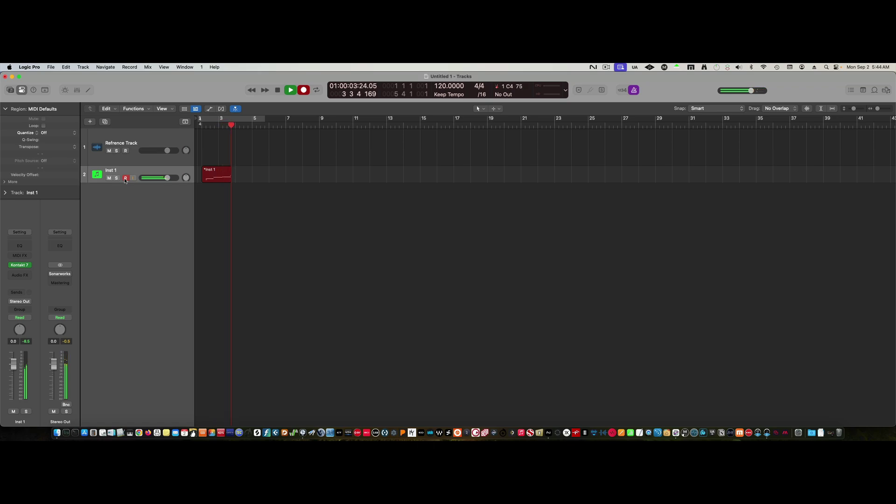
{"action": "key", "text": "r"}
{"action": "key", "text": "space"}
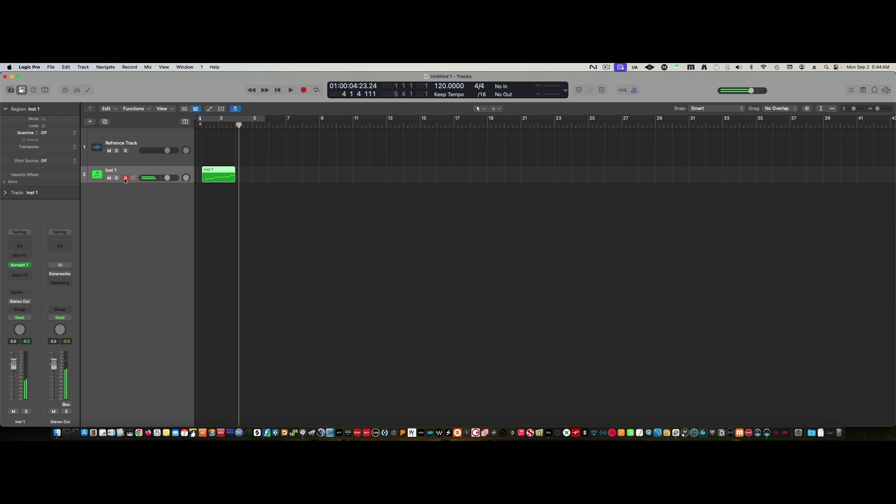
Play back the recorded region and return the playhead to the project start.
{"action": "left_click", "coordinate": [125, 178]}
{"action": "key", "text": "Return"}
{"action": "key", "text": "space"}
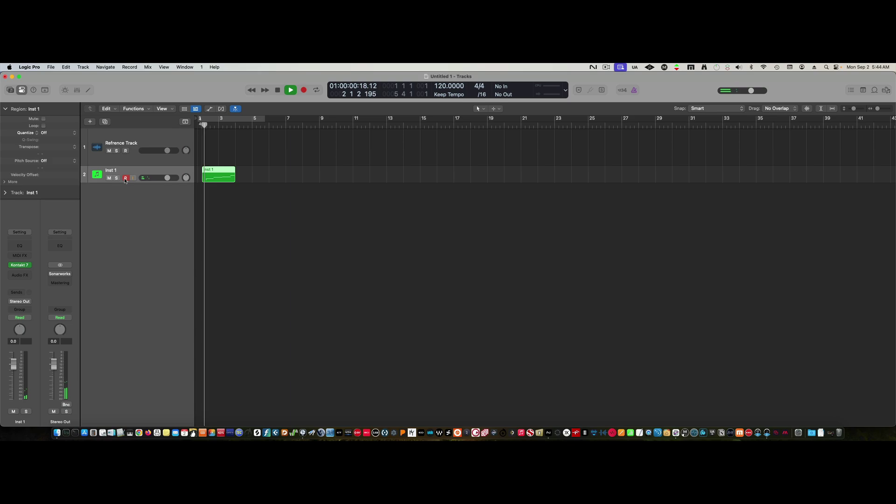
{"action": "left_click", "coordinate": [125, 177]}
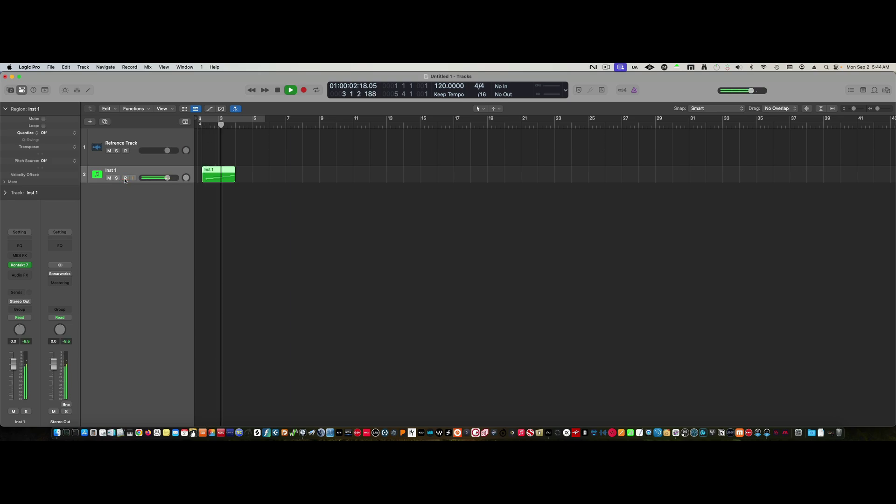
{"action": "key", "text": "space"}
{"action": "key", "text": "Return"}
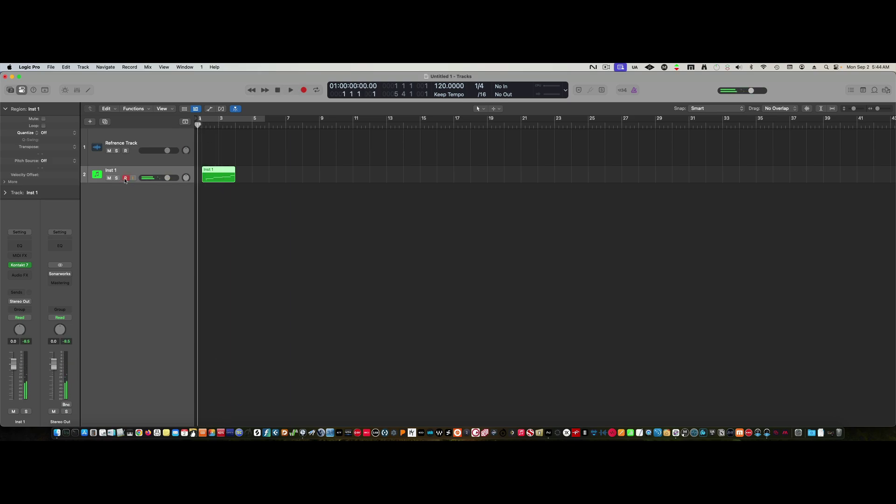